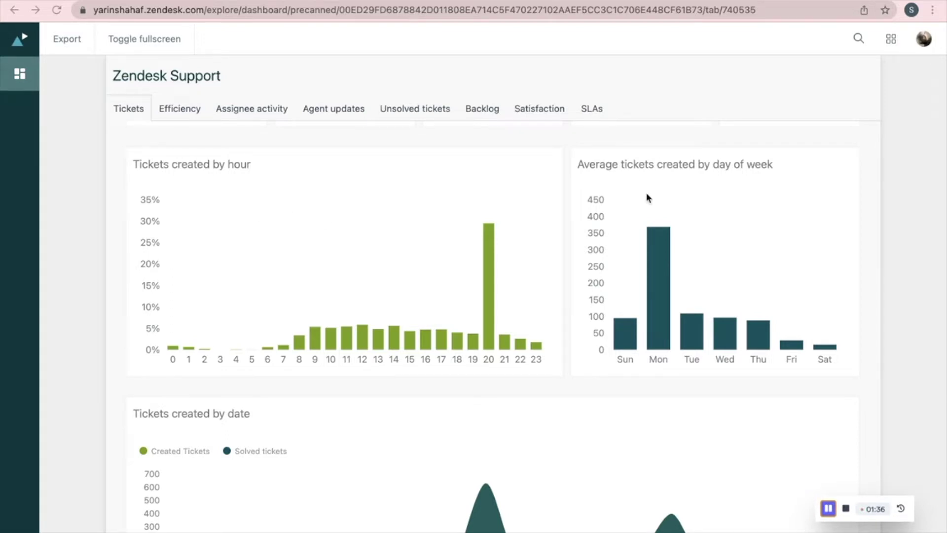
Switch the attribute chart to Ticket channel: Any channel, Facebook, Email and Instagram Direct
scroll(410, 382, down, 3)
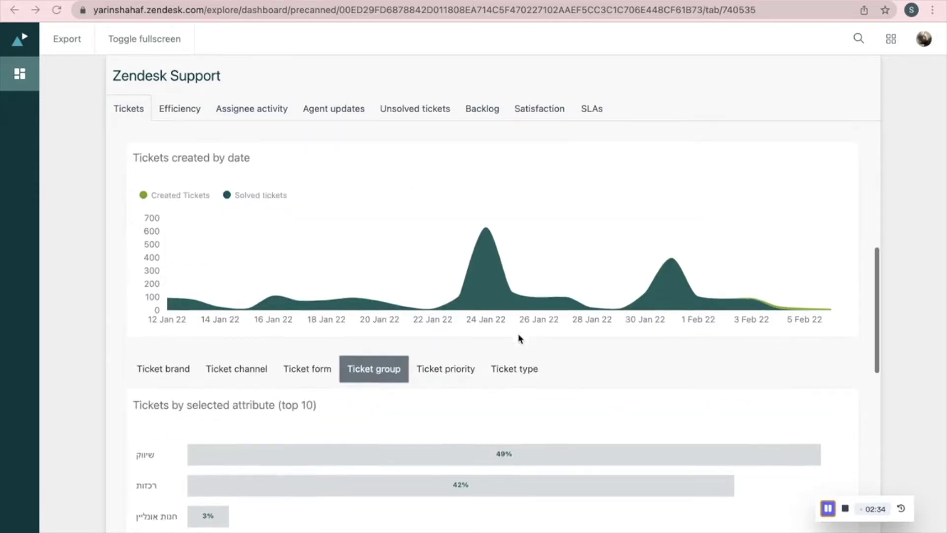
scroll(518, 336, down, 5)
scroll(519, 339, down, 3)
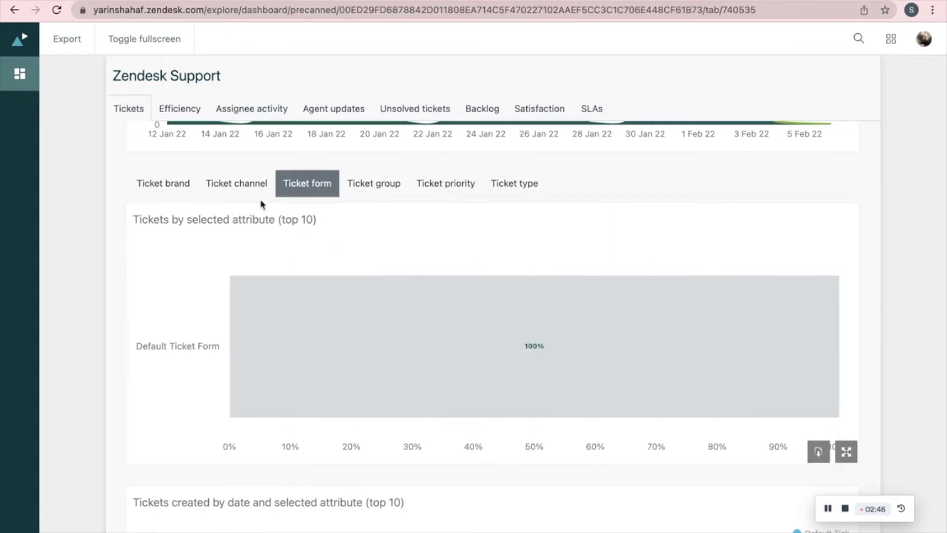
click(246, 195)
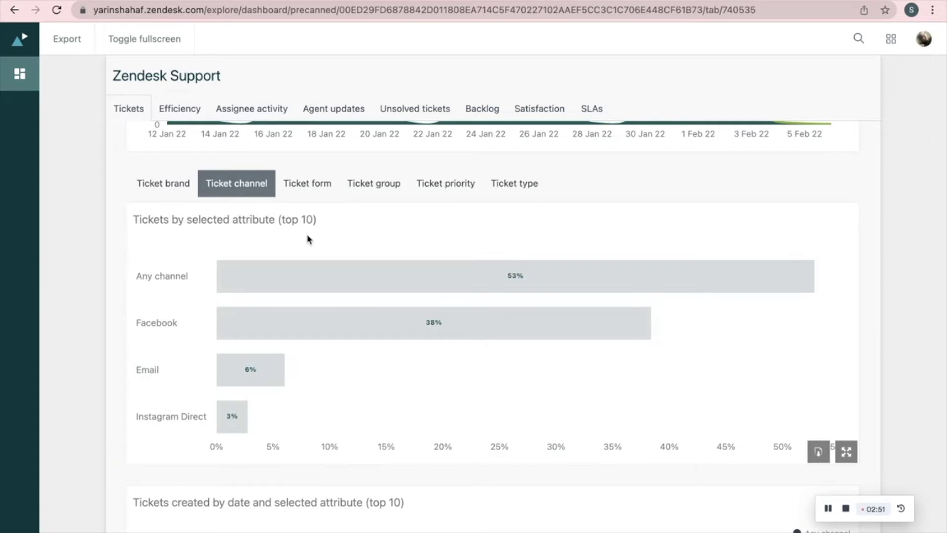
scroll(307, 239, down, 5)
scroll(307, 239, down, 3)
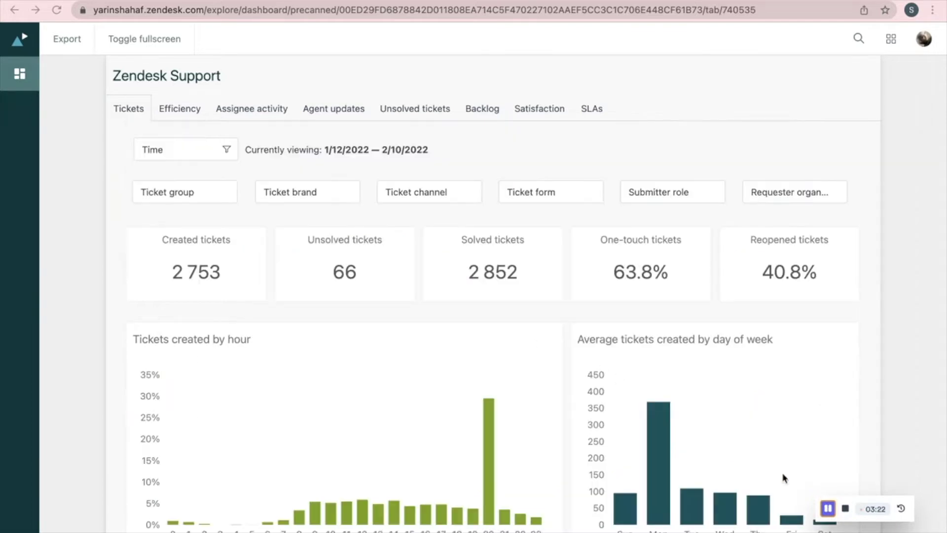
Show the Efficiency view with its 37 min first reply and 14.3 hrs resolution medians
click(187, 109)
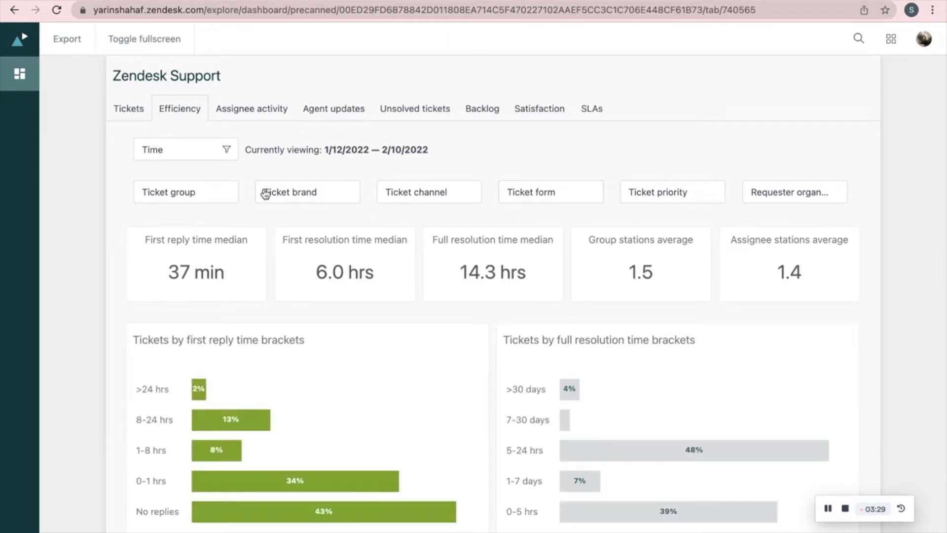
mouse_move(234, 233)
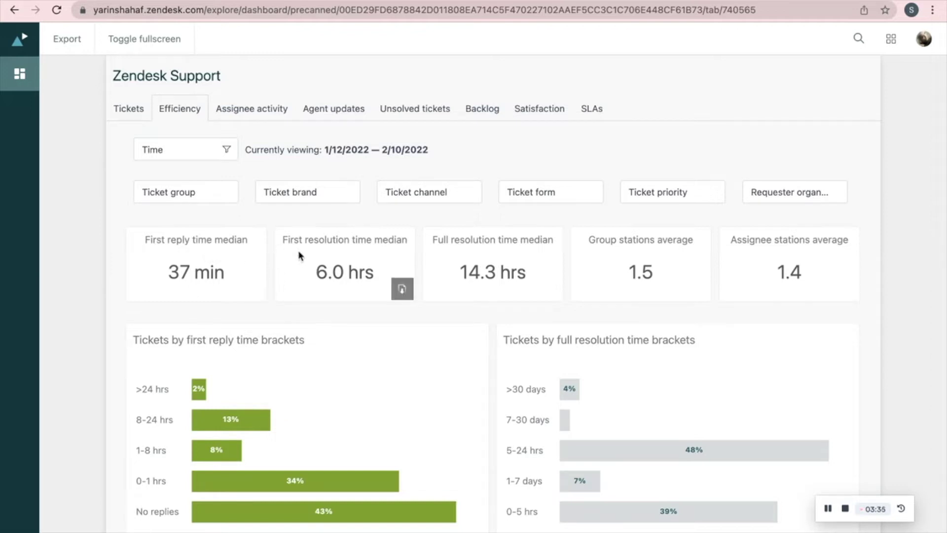
mouse_move(464, 260)
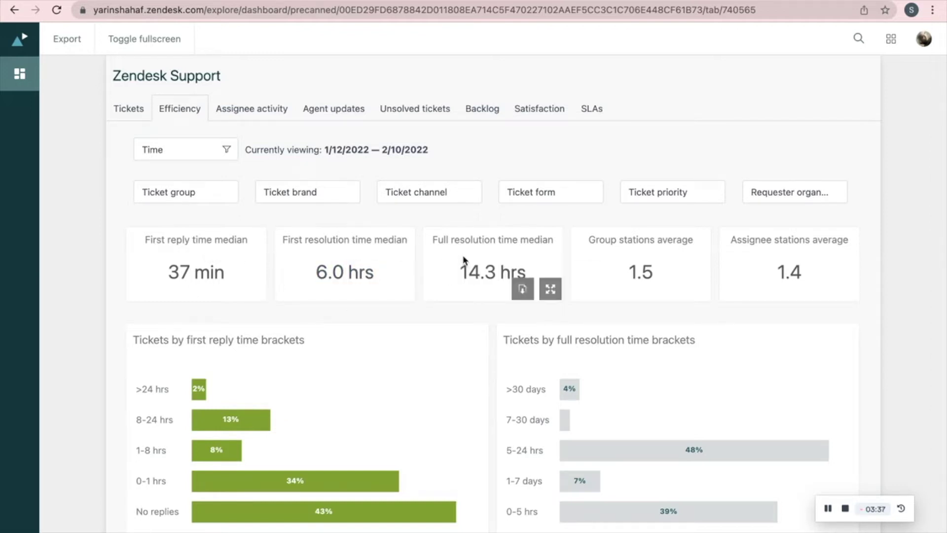
mouse_move(592, 238)
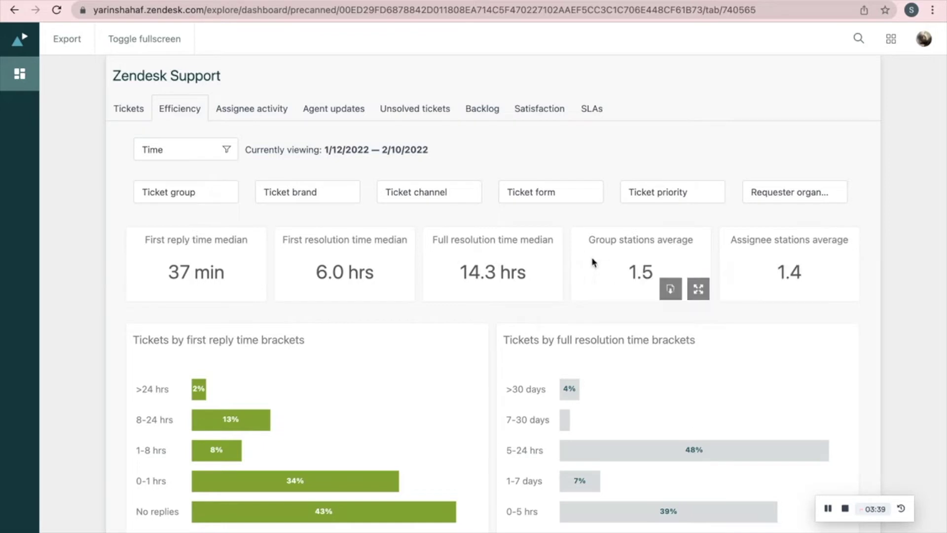
mouse_move(747, 261)
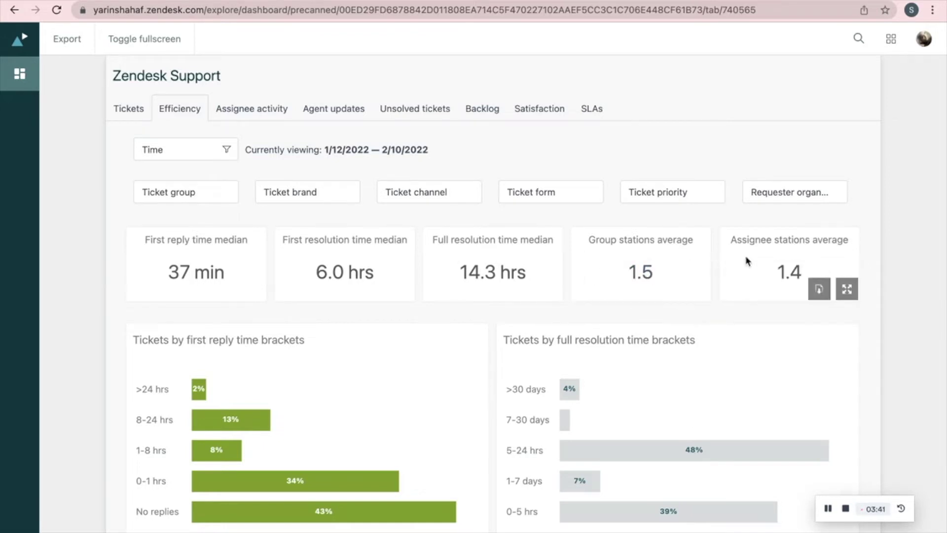
scroll(570, 488, down, 2)
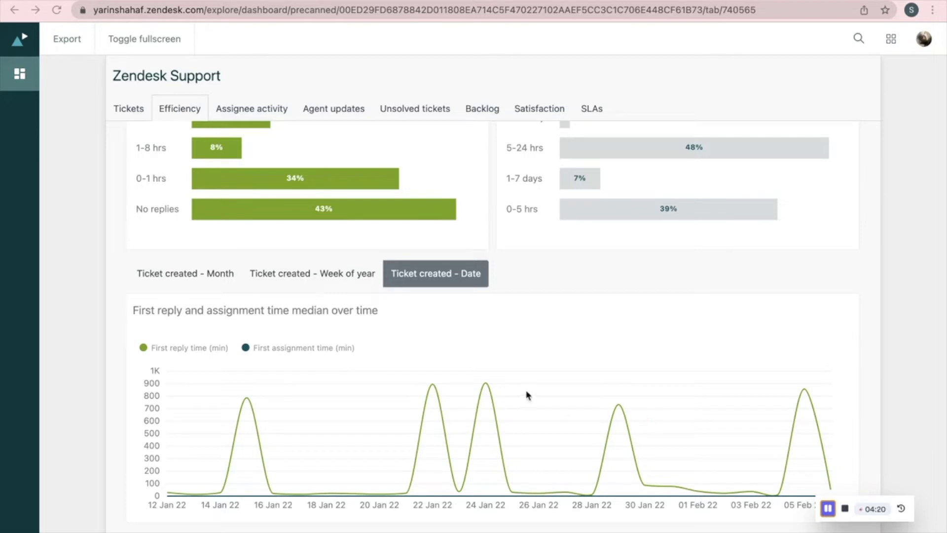
Chart first reply and assignment times by Ticket created - Month, then review the Efficiency charts
click(363, 277)
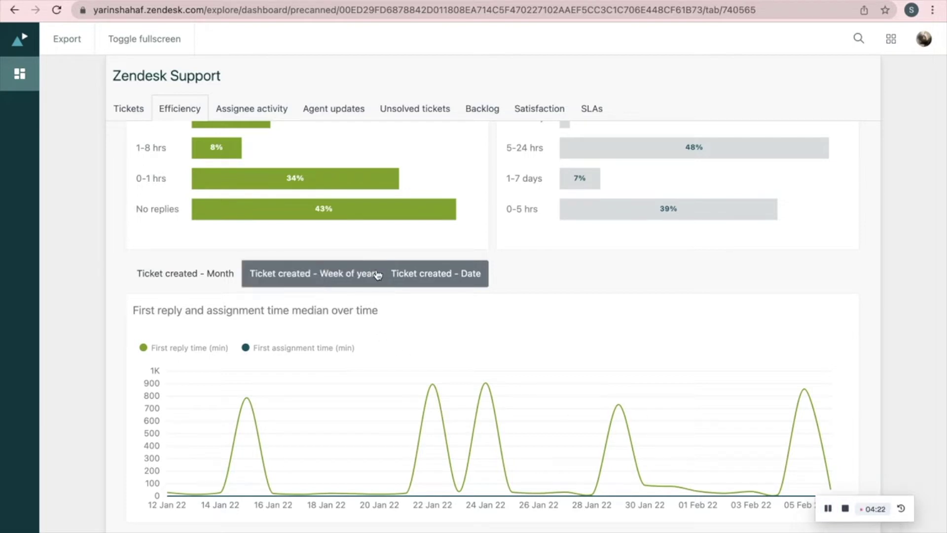
click(183, 273)
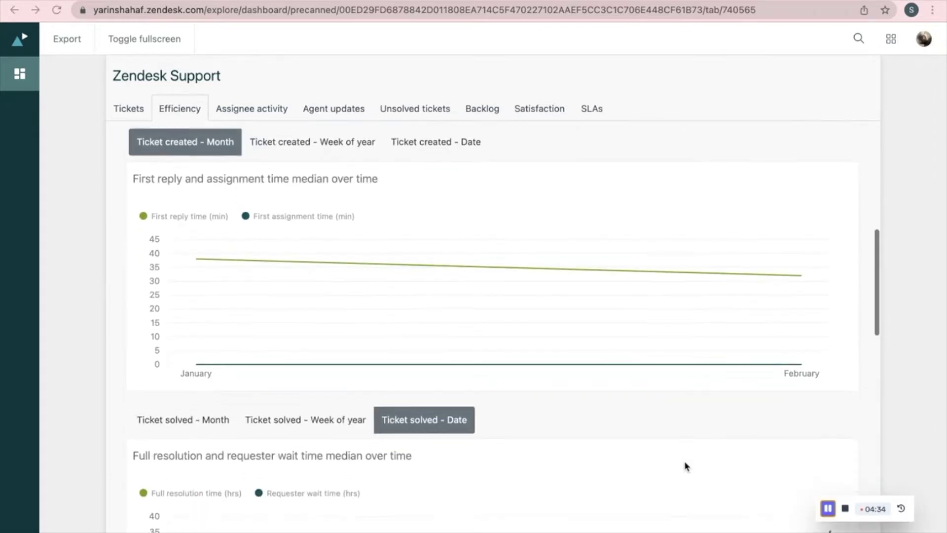
scroll(684, 461, down, 3)
scroll(684, 466, down, 2)
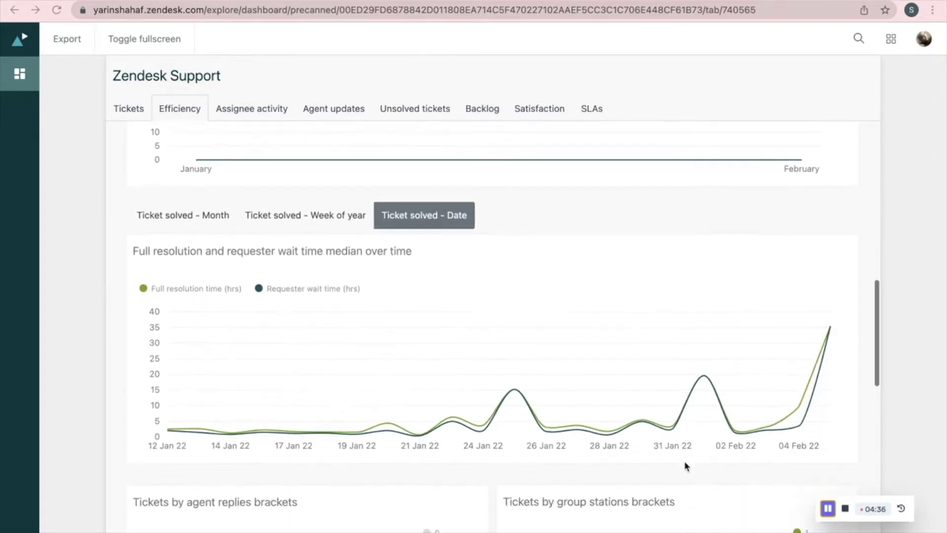
scroll(685, 463, up, 1)
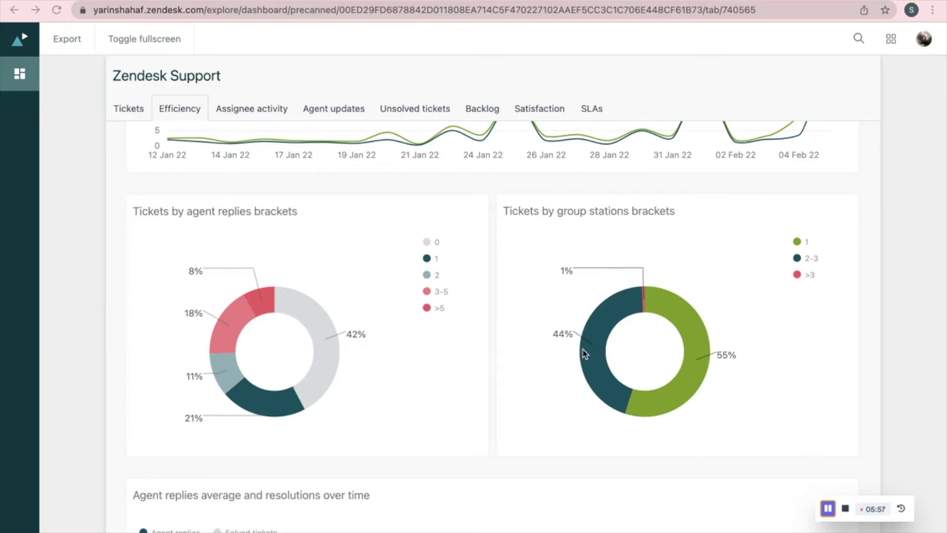
scroll(750, 404, down, 4)
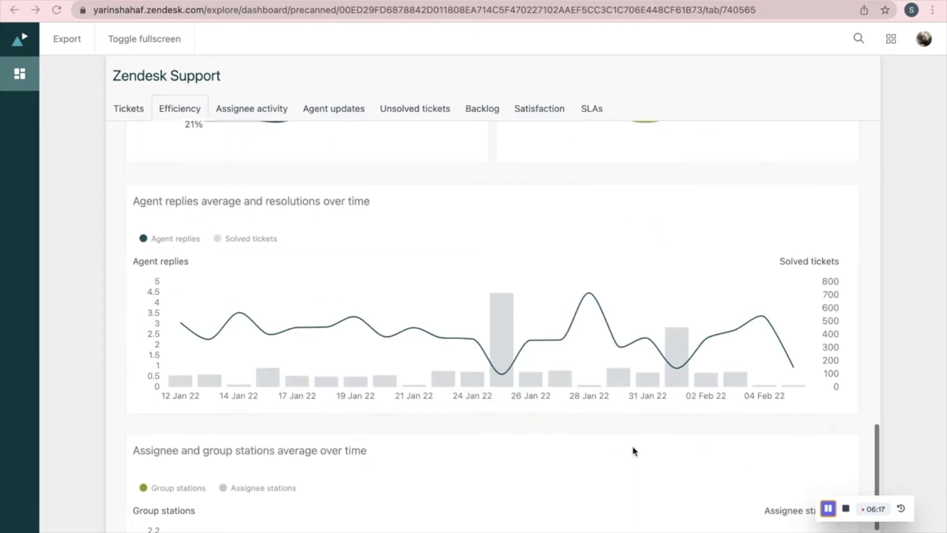
scroll(633, 450, down, 3)
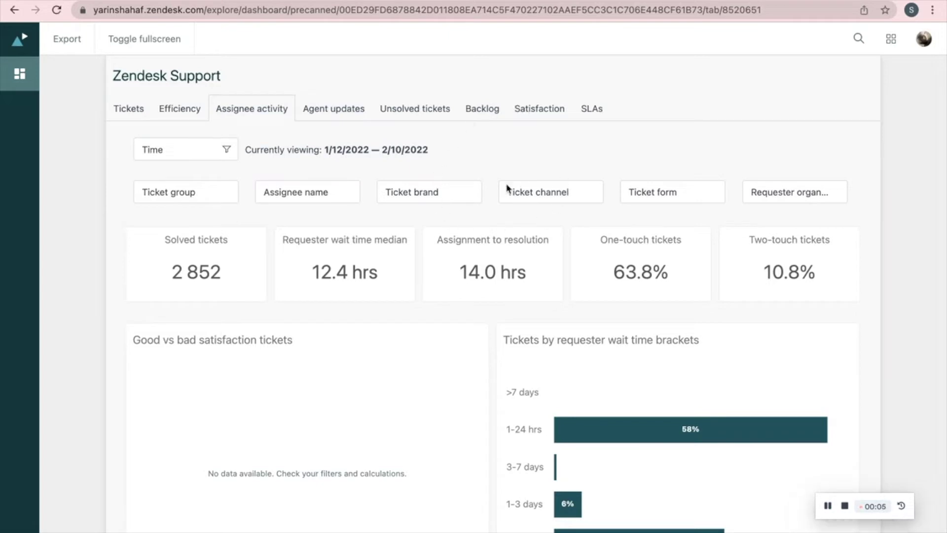
Review the Assignee activity metrics and bring the Ticket group activity table into view
mouse_move(205, 253)
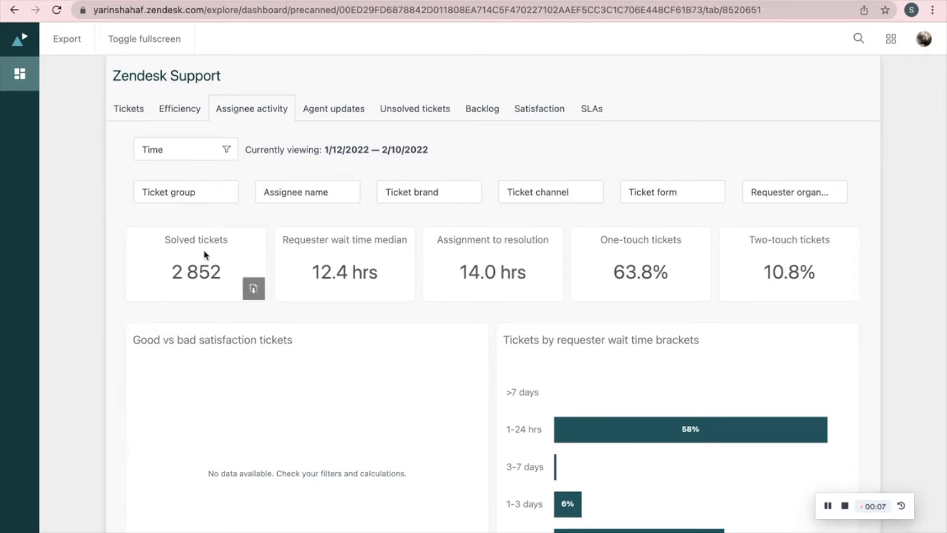
mouse_move(321, 259)
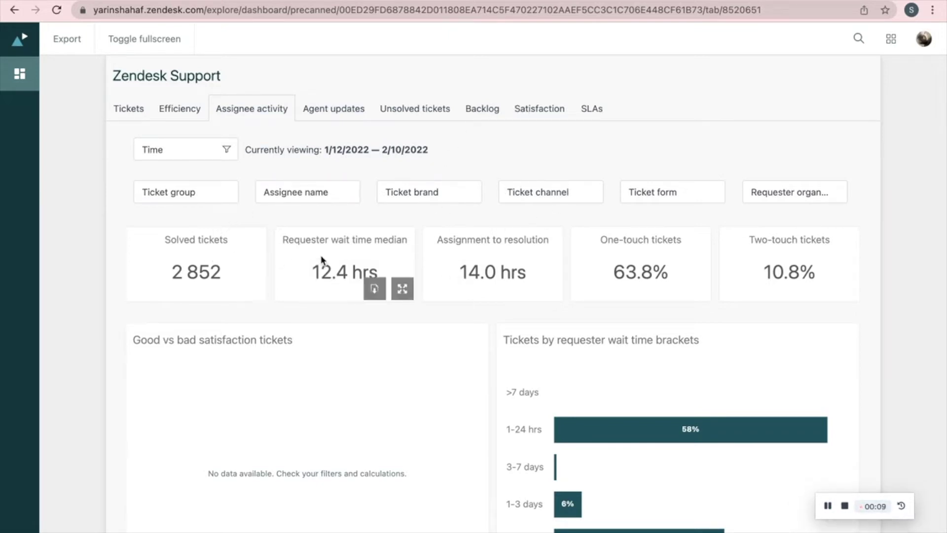
mouse_move(466, 282)
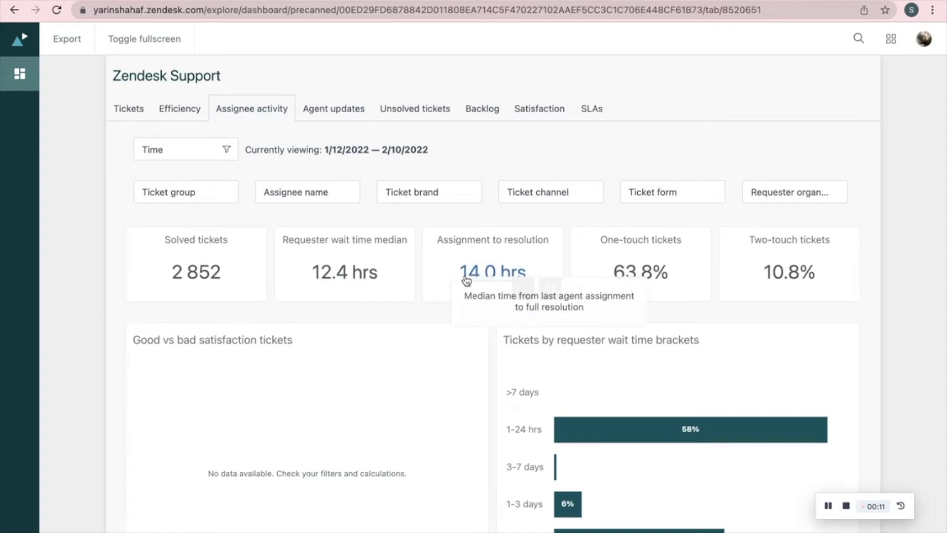
mouse_move(613, 282)
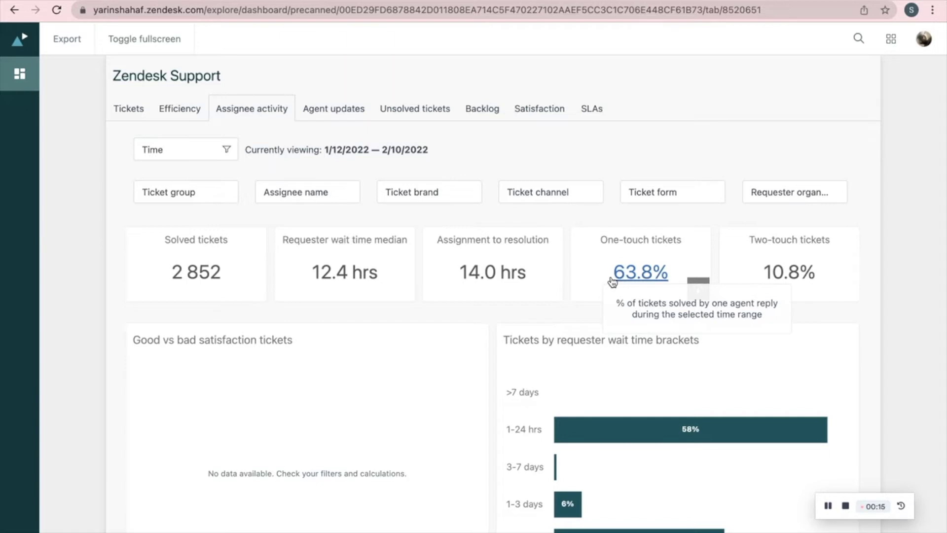
mouse_move(769, 277)
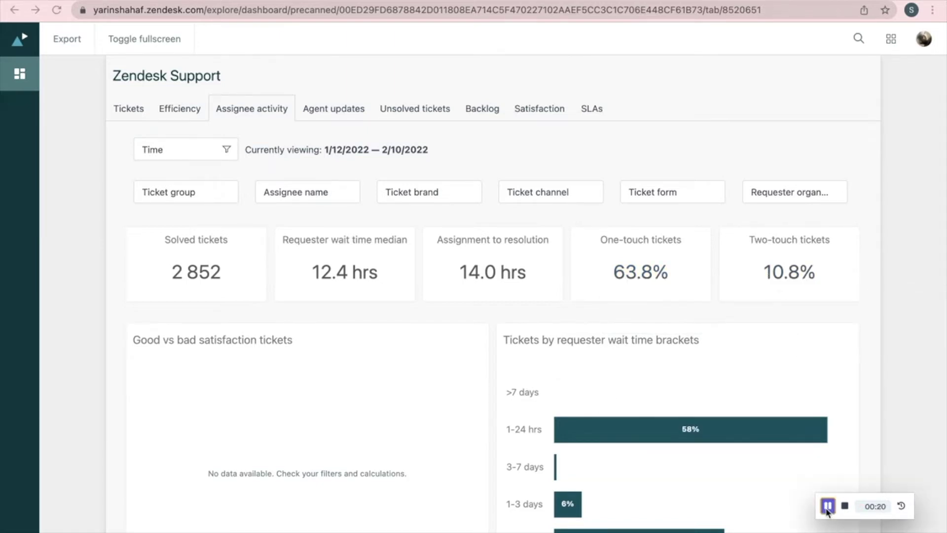
scroll(417, 427, down, 1)
scroll(417, 425, down, 1)
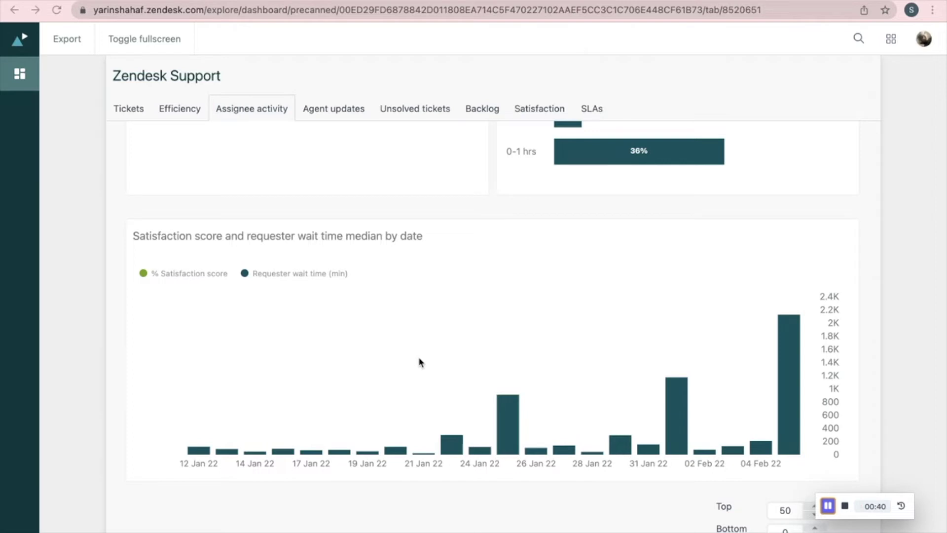
scroll(503, 392, down, 6)
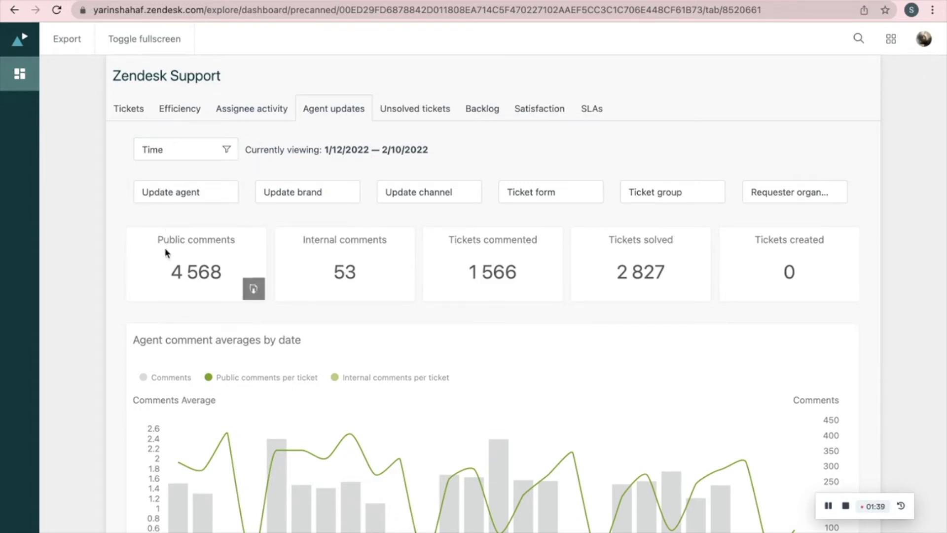
mouse_move(363, 266)
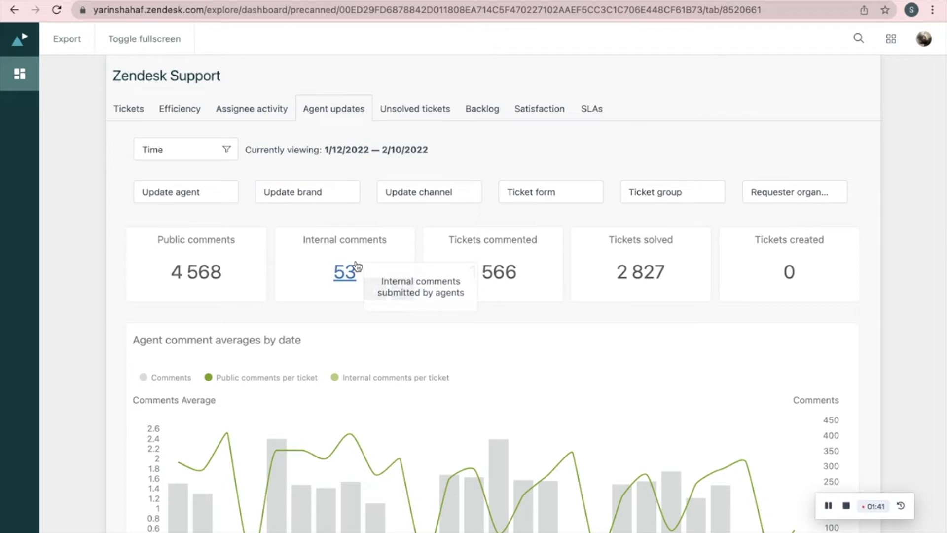
mouse_move(611, 279)
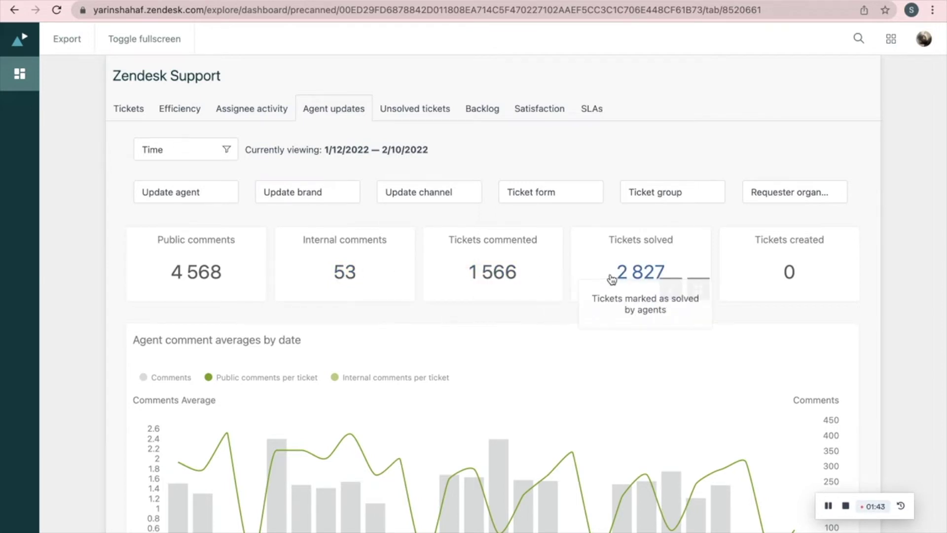
mouse_move(763, 283)
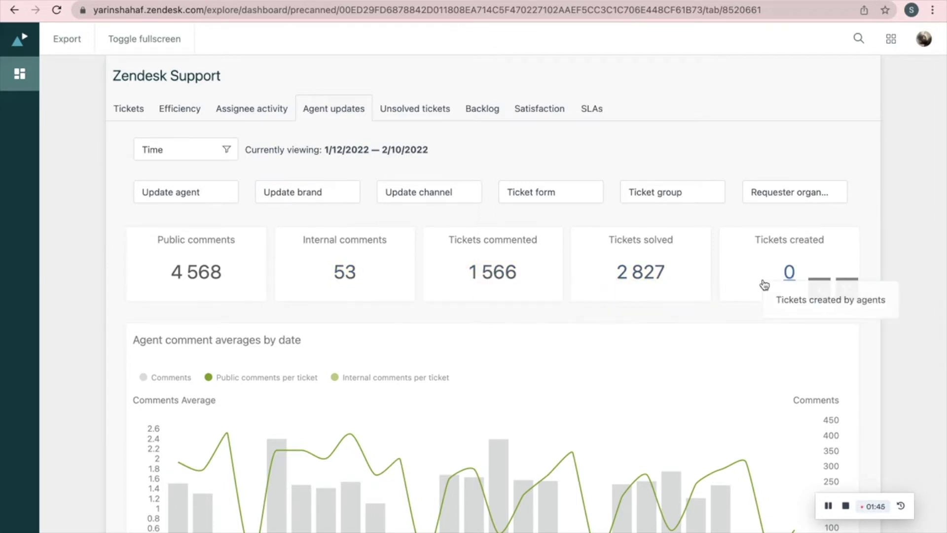
scroll(499, 291, down, 3)
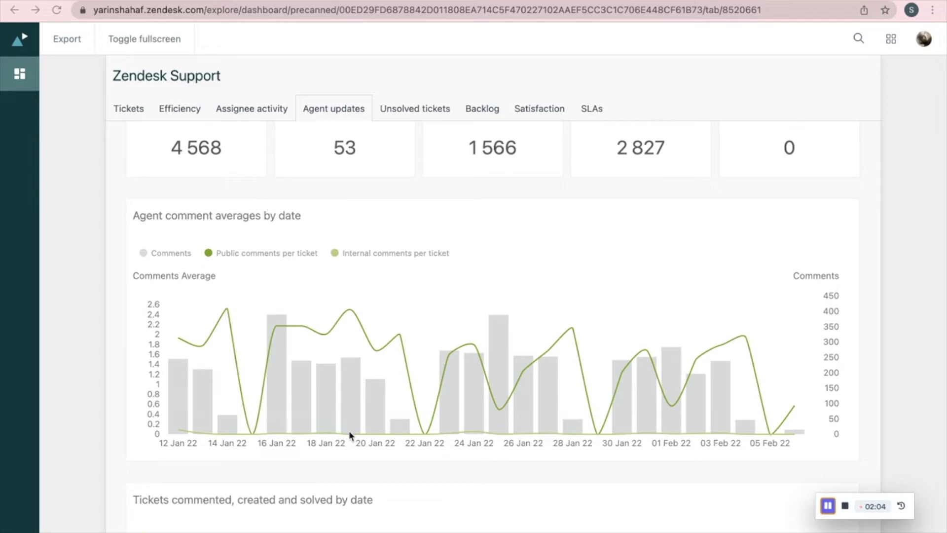
scroll(666, 489, down, 4)
scroll(666, 489, down, 2)
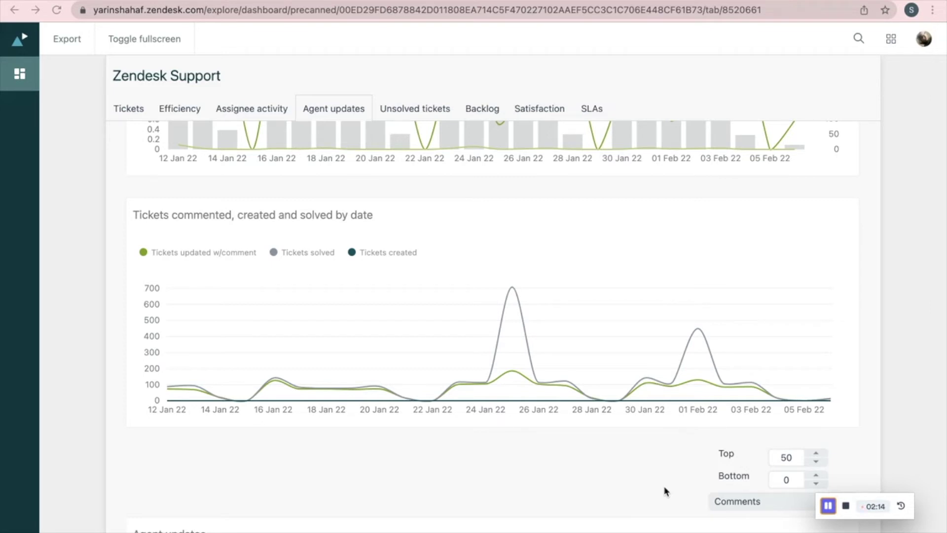
scroll(706, 491, down, 5)
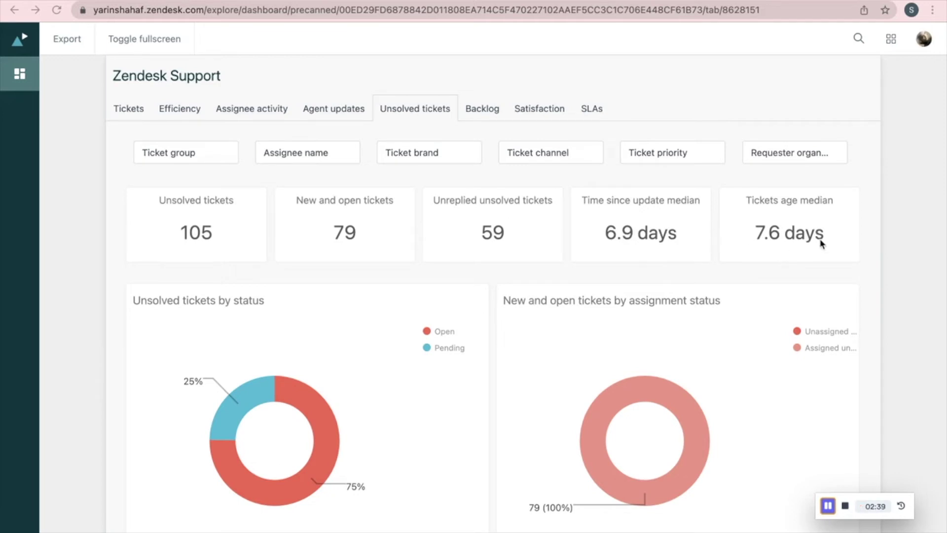
Group the unsolved tickets table by Ticket group, then switch to the Backlog tab
scroll(398, 365, down, 1)
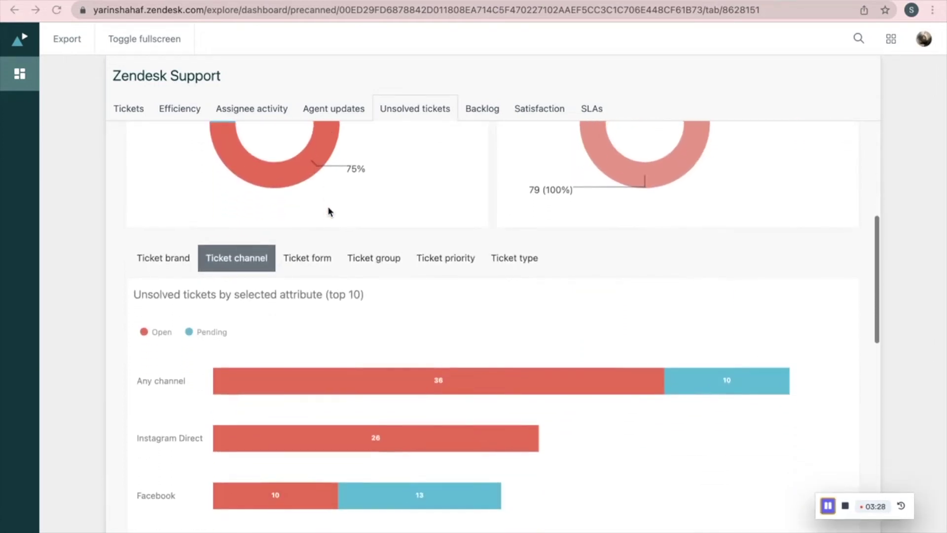
scroll(331, 212, down, 3)
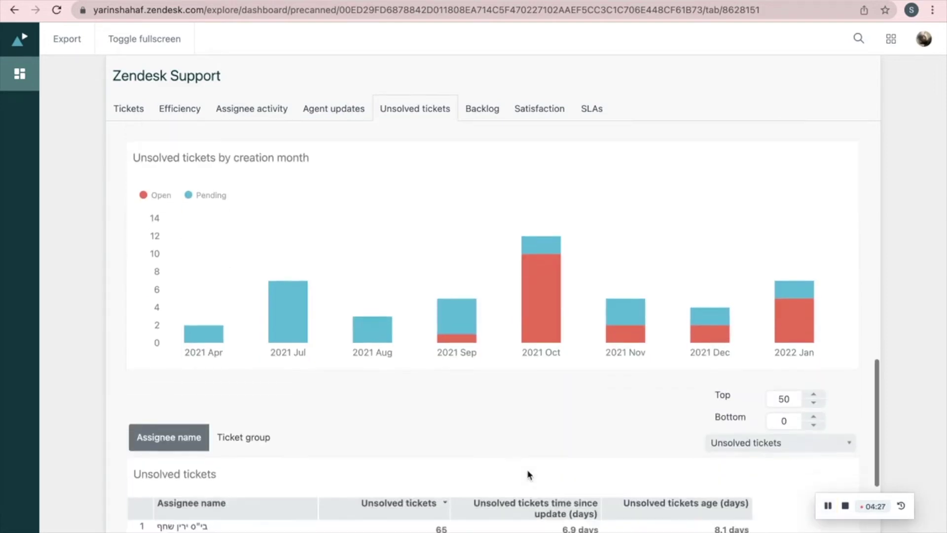
scroll(528, 474, down, 3)
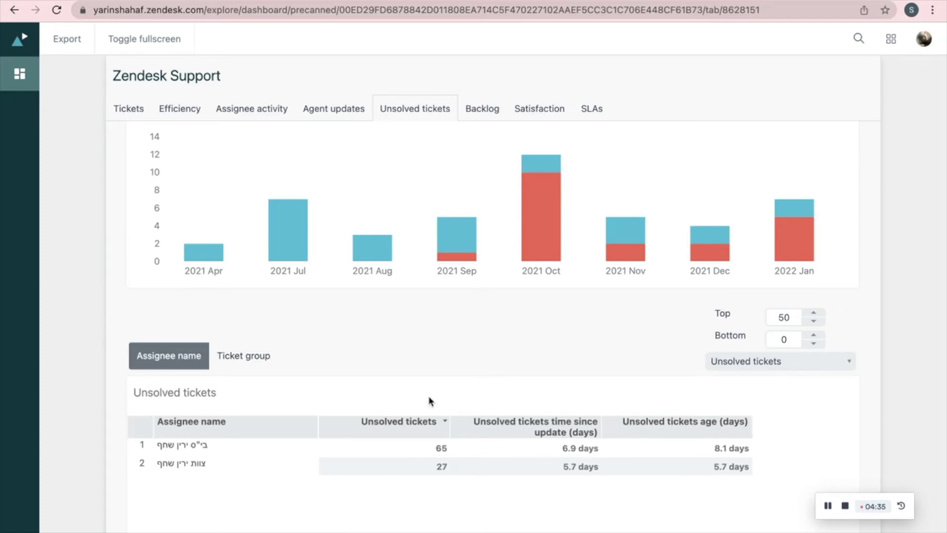
click(307, 473)
click(259, 364)
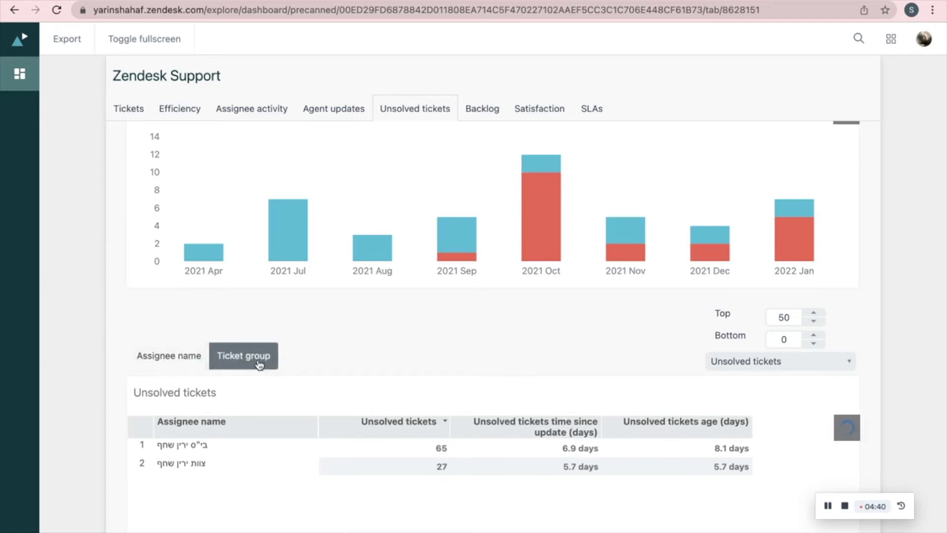
click(725, 484)
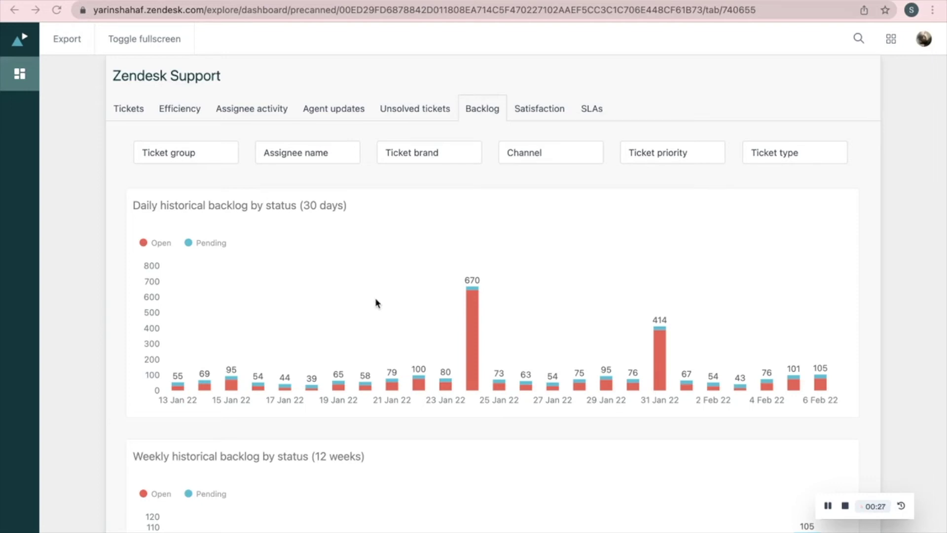
Review the Backlog charts, then switch to the Satisfaction tab
scroll(386, 370, down, 4)
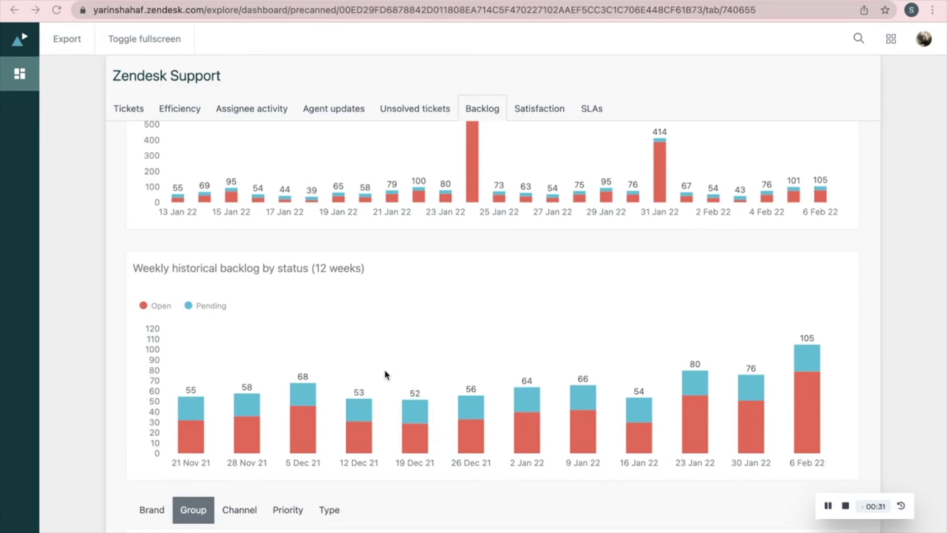
scroll(385, 374, down, 4)
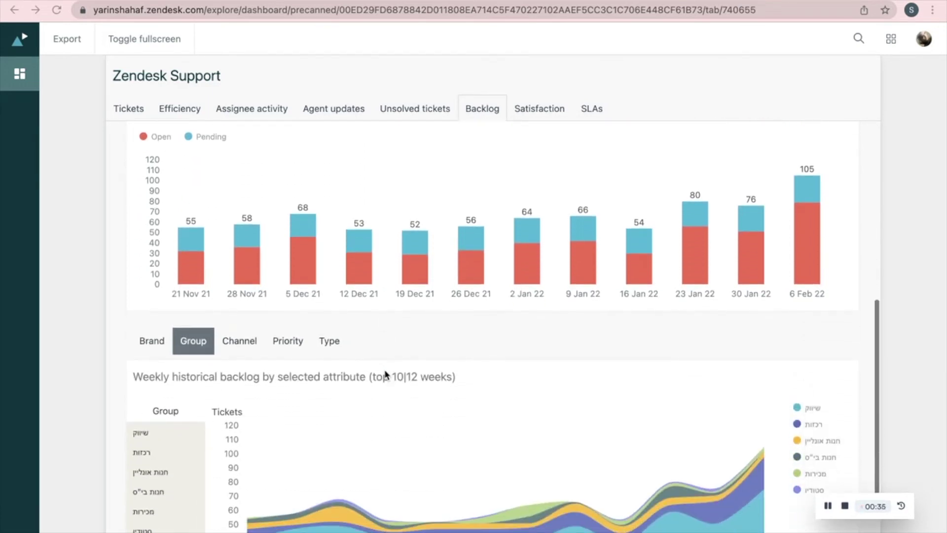
scroll(385, 374, down, 2)
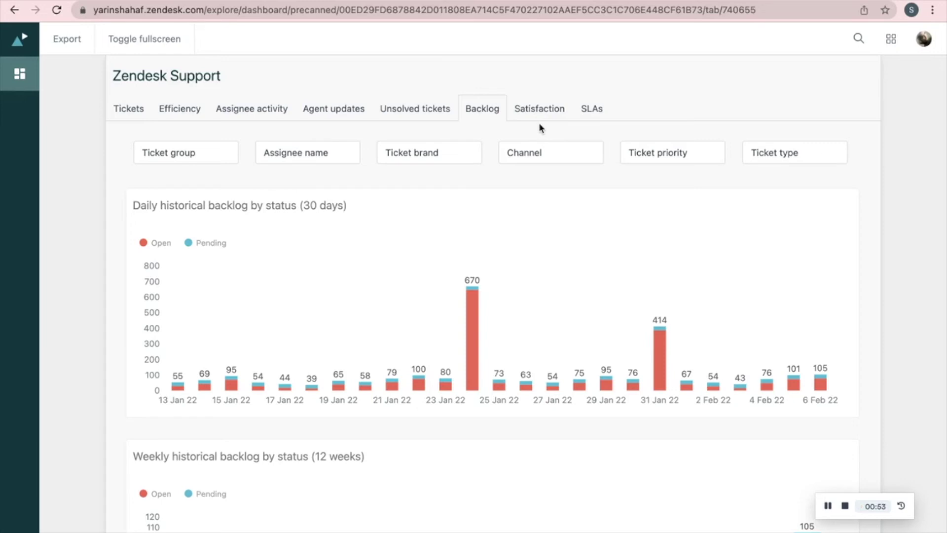
click(543, 113)
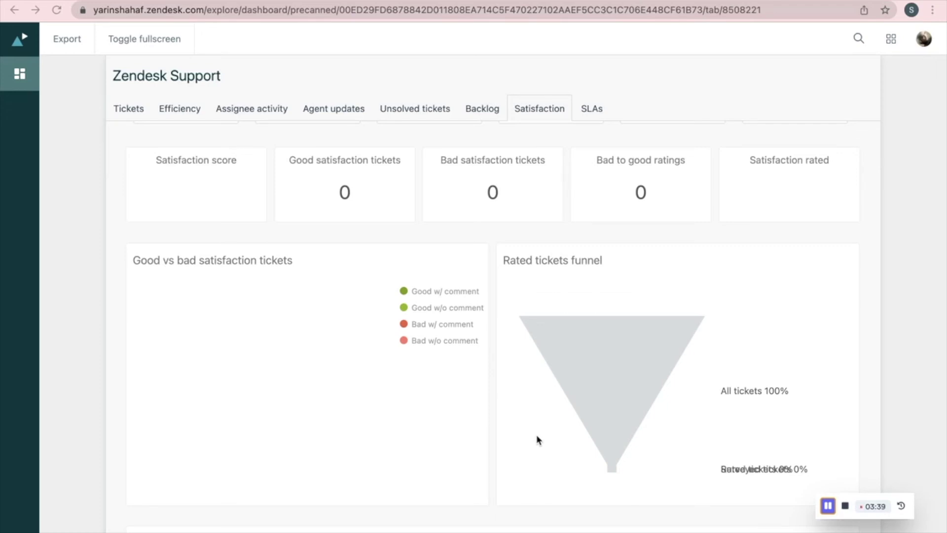
Break the satisfaction score chart down by Ticket group
scroll(640, 452, down, 3)
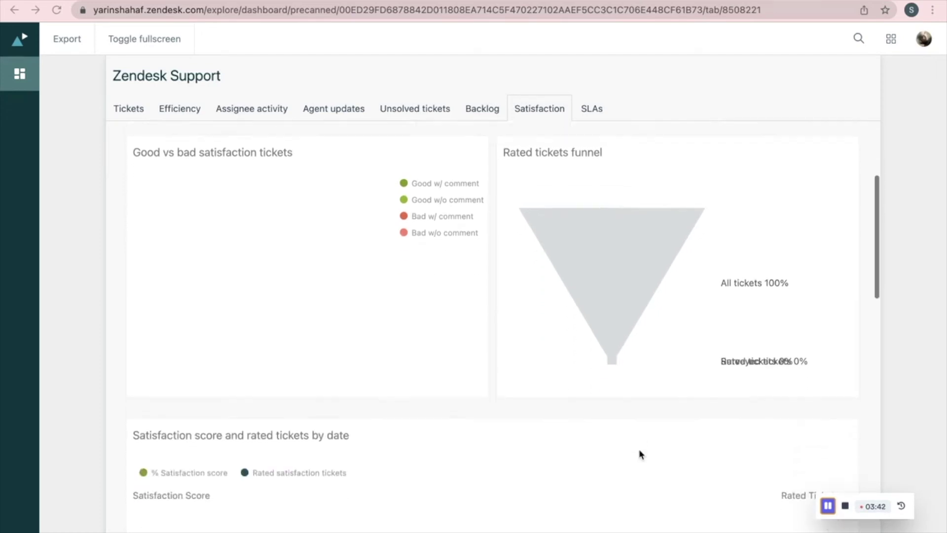
scroll(640, 453, down, 3)
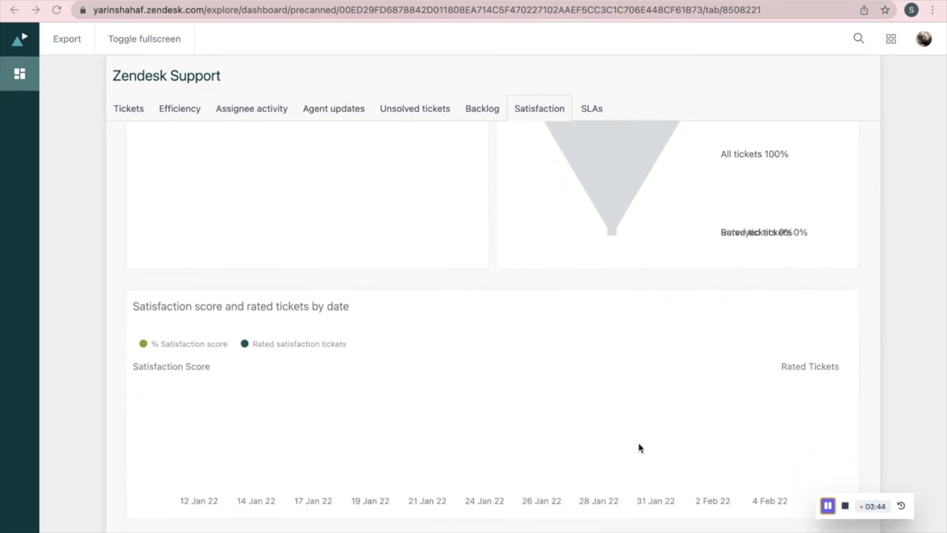
scroll(639, 448, down, 3)
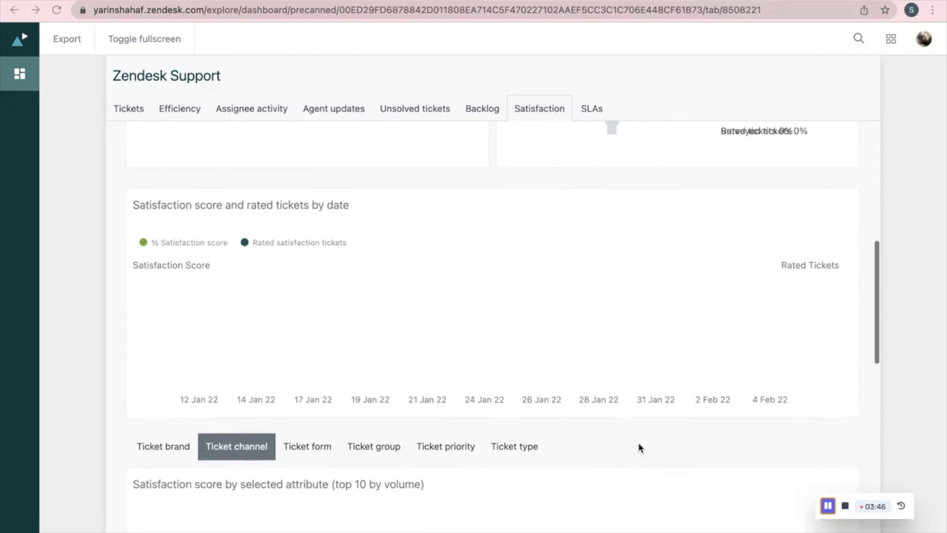
scroll(642, 450, down, 3)
scroll(647, 454, down, 2)
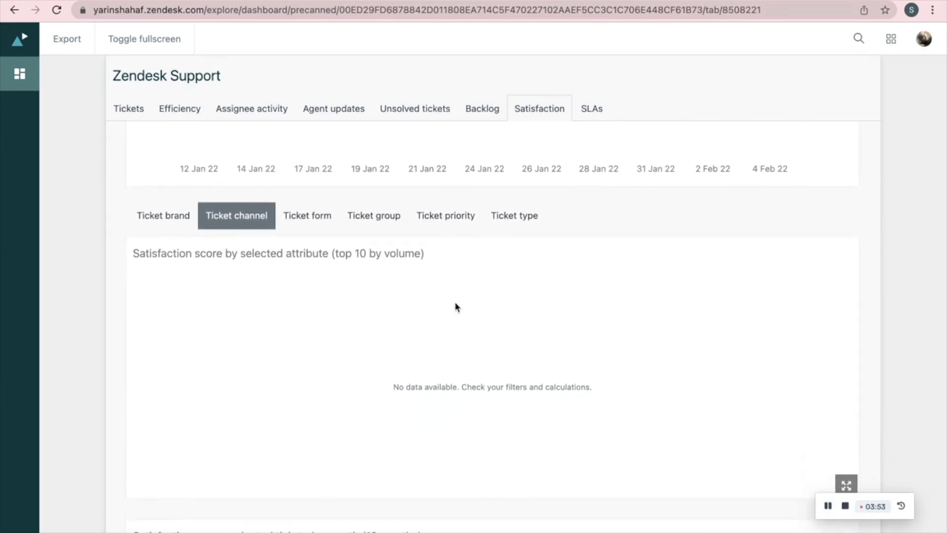
click(354, 224)
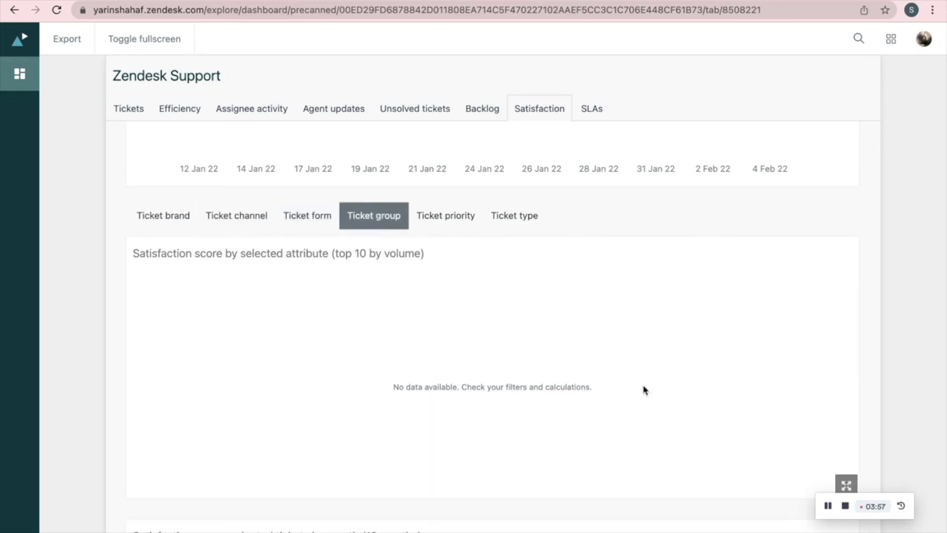
Review the monthly satisfaction and rated tickets charts, then switch to the SLAs tab
scroll(592, 527, down, 5)
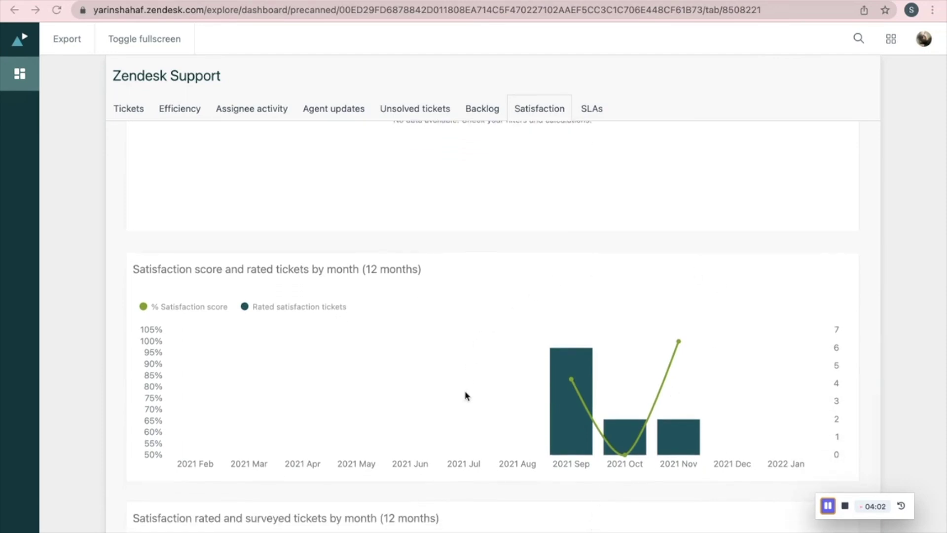
scroll(708, 442, down, 3)
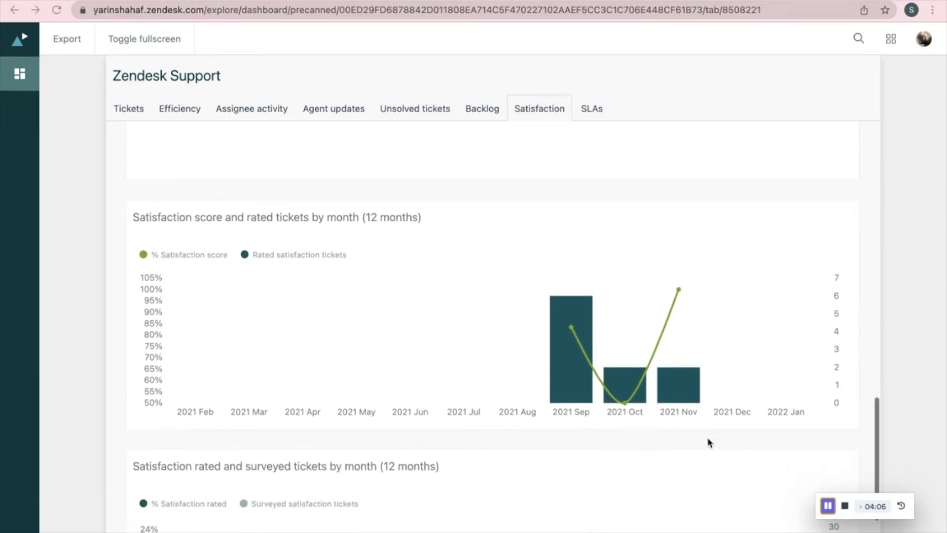
scroll(707, 437, down, 5)
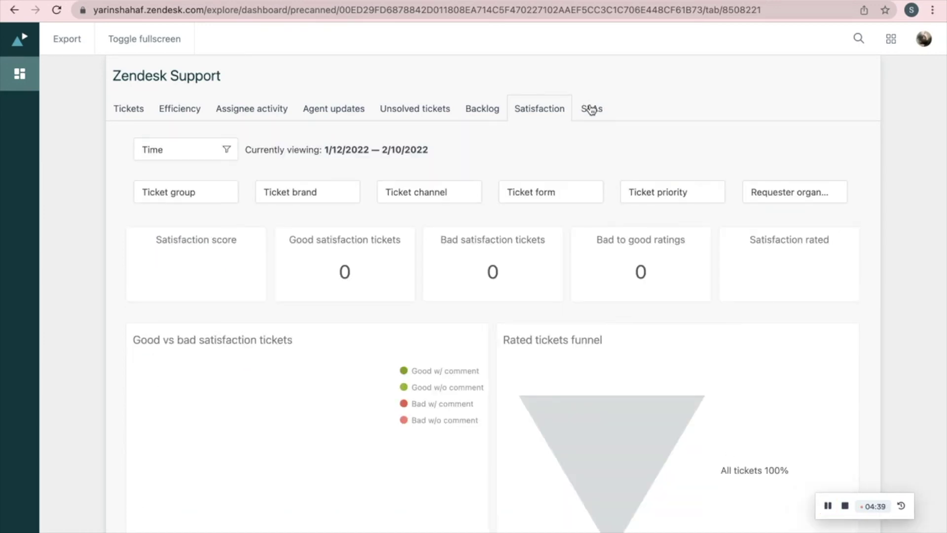
click(592, 109)
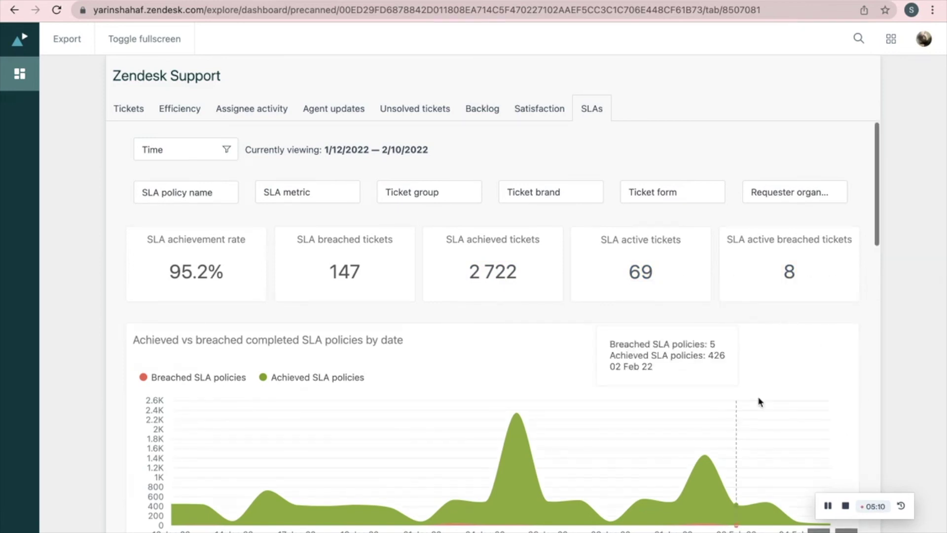
scroll(759, 402, down, 3)
mouse_move(759, 401)
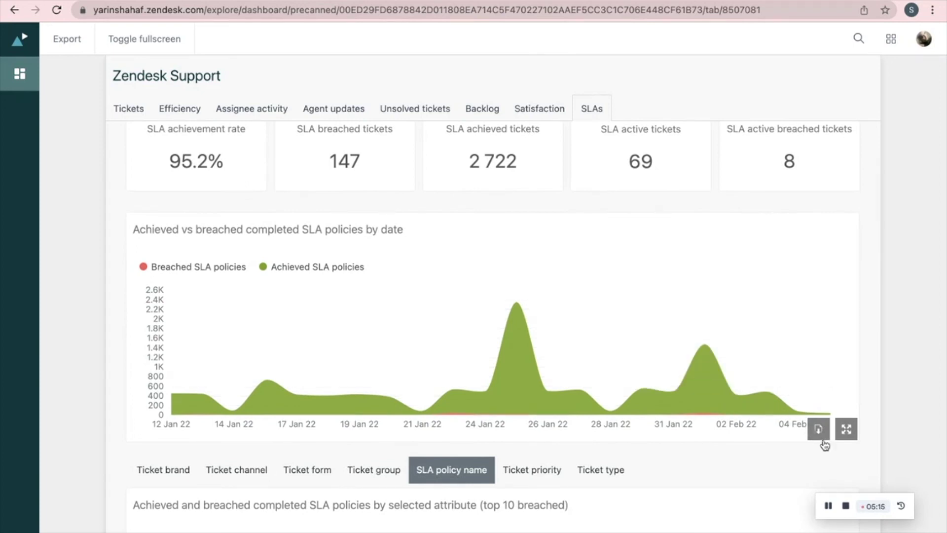
scroll(717, 467, down, 3)
scroll(717, 467, down, 3)
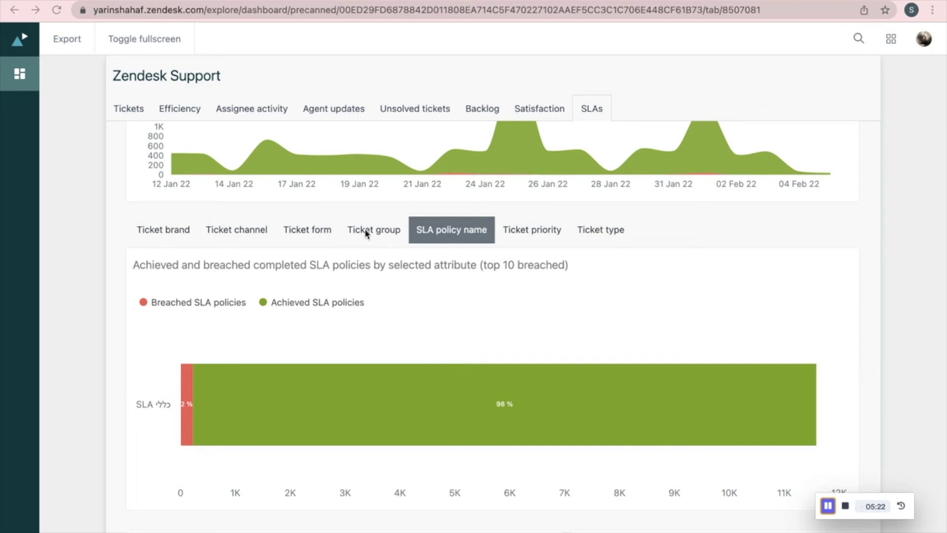
Break SLA results down by Ticket channel and review achieved targets, e.g. First Reply 98%
click(245, 234)
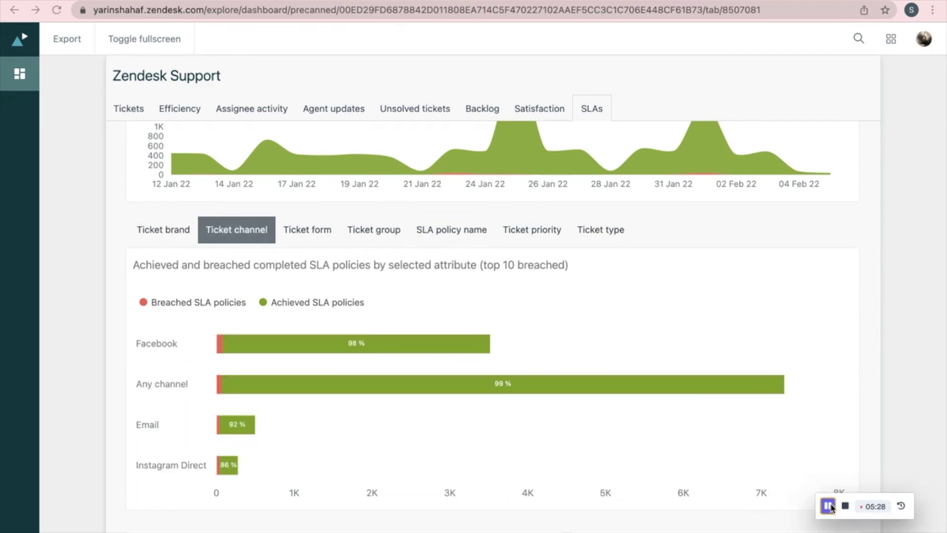
scroll(362, 338, down, 5)
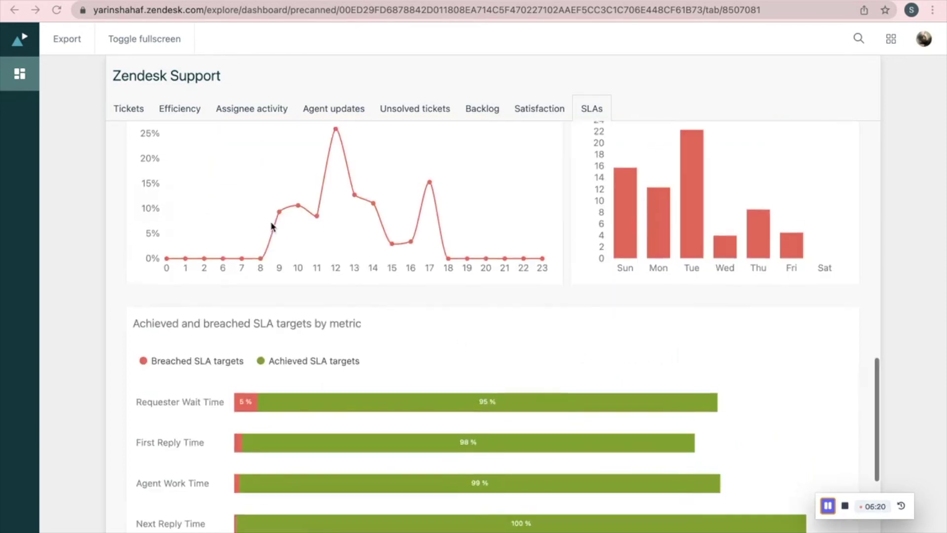
scroll(273, 225, up, 2)
scroll(271, 226, down, 2)
scroll(271, 227, down, 2)
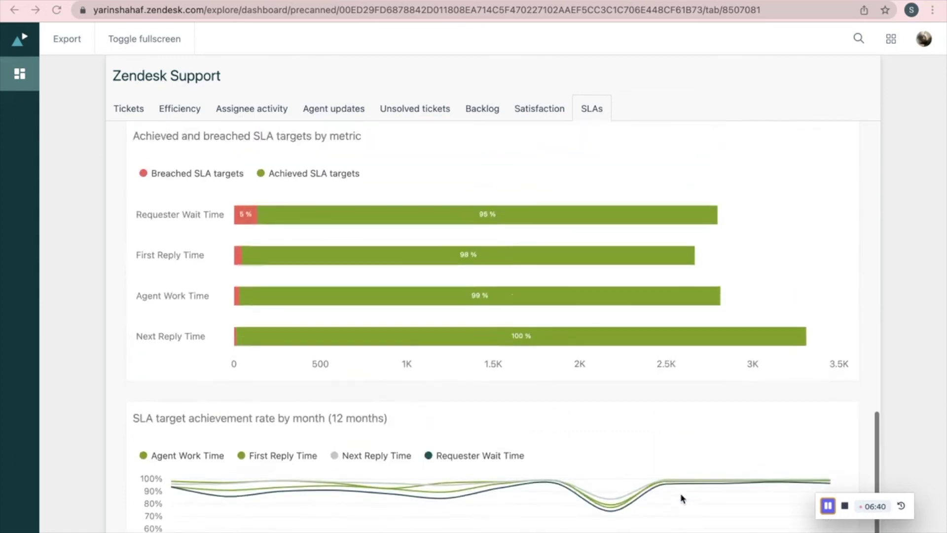
scroll(681, 496, up, 1)
scroll(682, 497, down, 2)
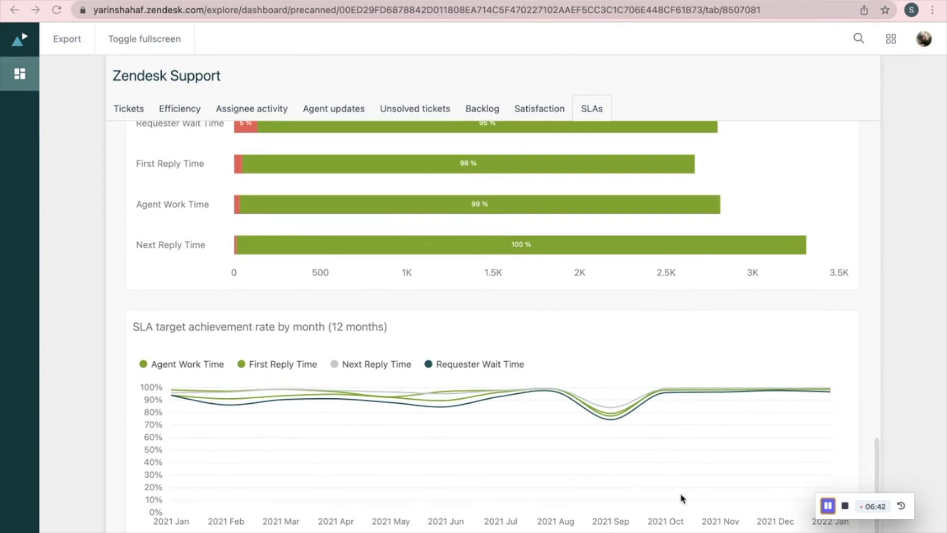